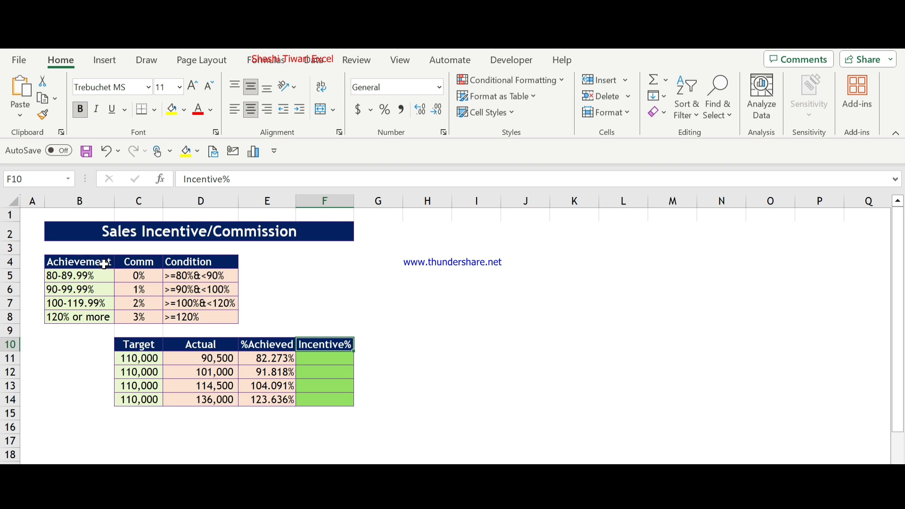
pyautogui.click(150, 358)
pyautogui.click(221, 359)
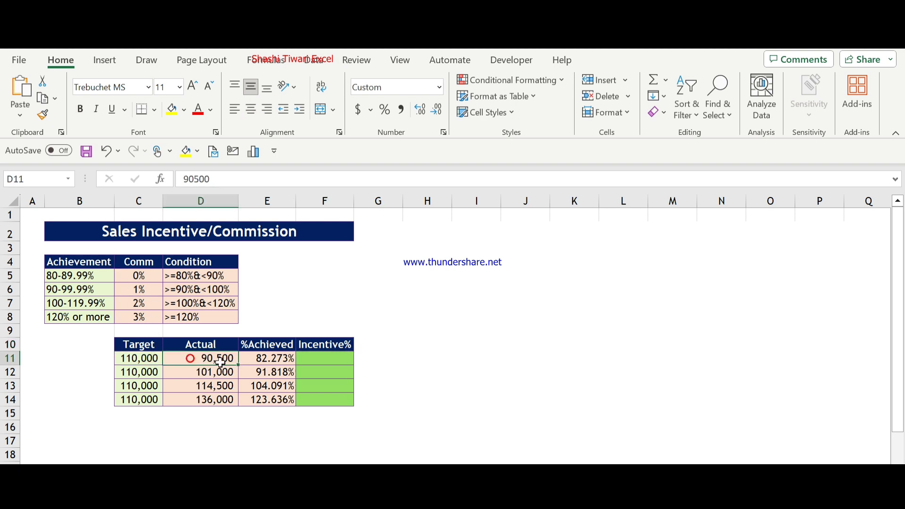
pyautogui.click(263, 359)
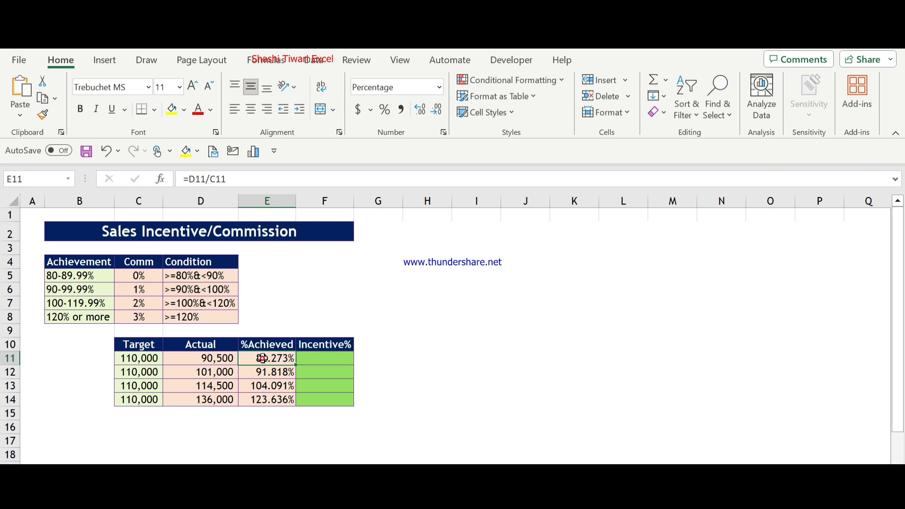
# Start an IFS formula in F11 that returns 0% when E11<80%, and begin its second test with AND.
pyautogui.click(314, 360)
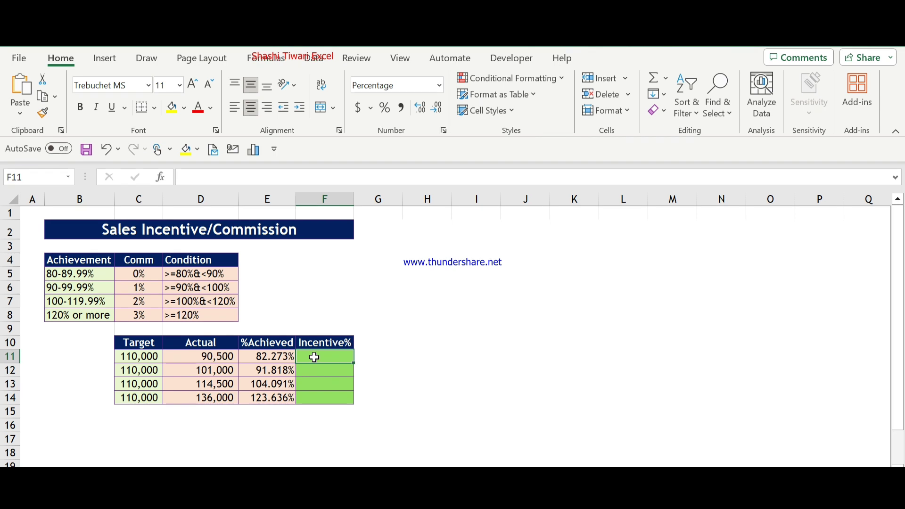
pyautogui.click(314, 360)
pyautogui.write('=IFS')
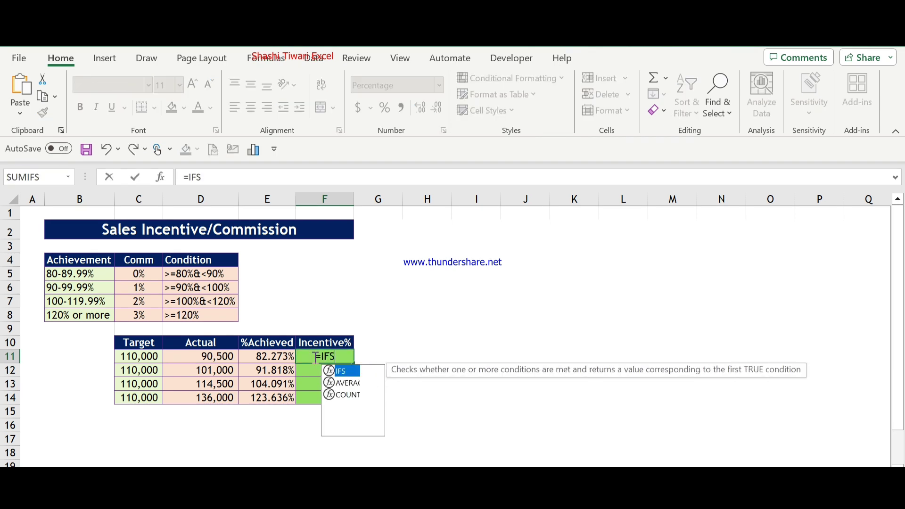
pyautogui.write('(')
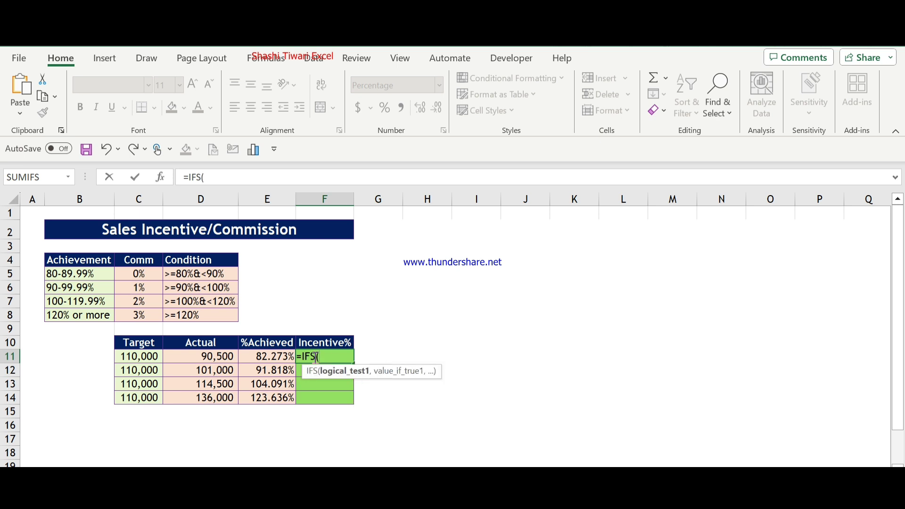
pyautogui.click(270, 358)
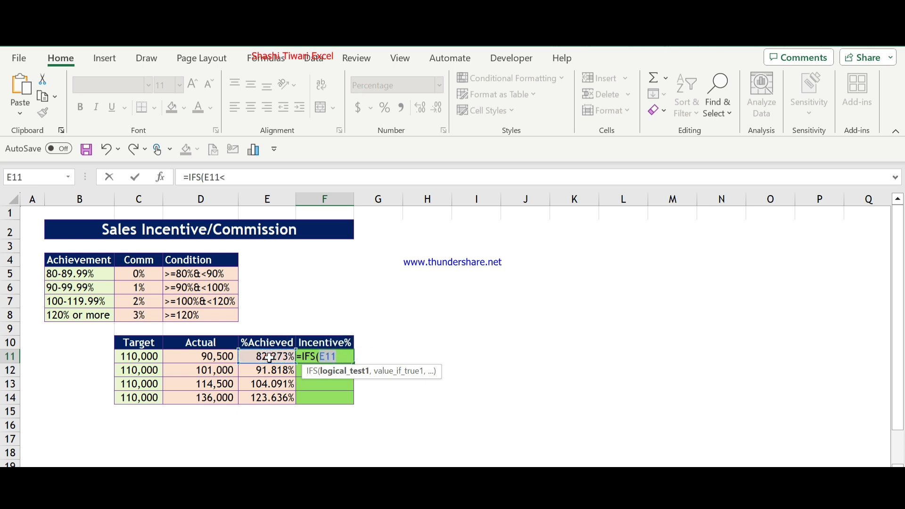
pyautogui.write('<80%')
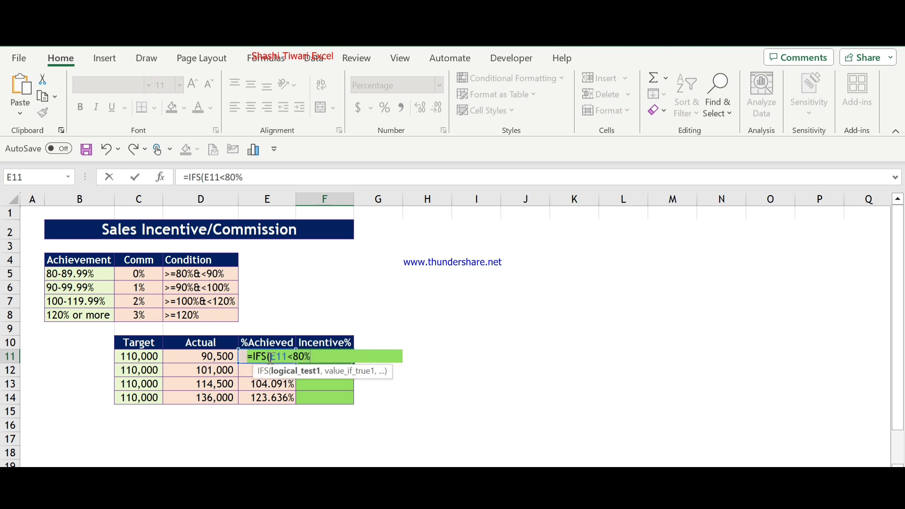
pyautogui.write(',')
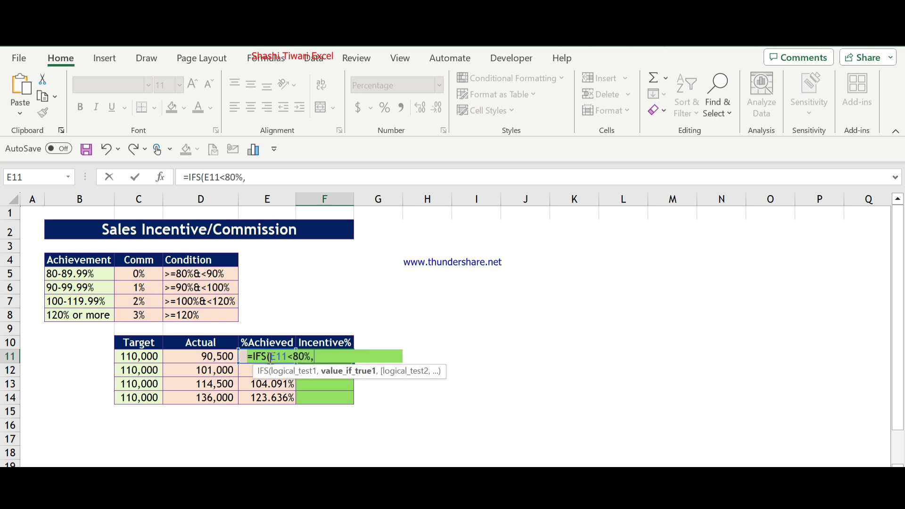
pyautogui.write('0%,AND')
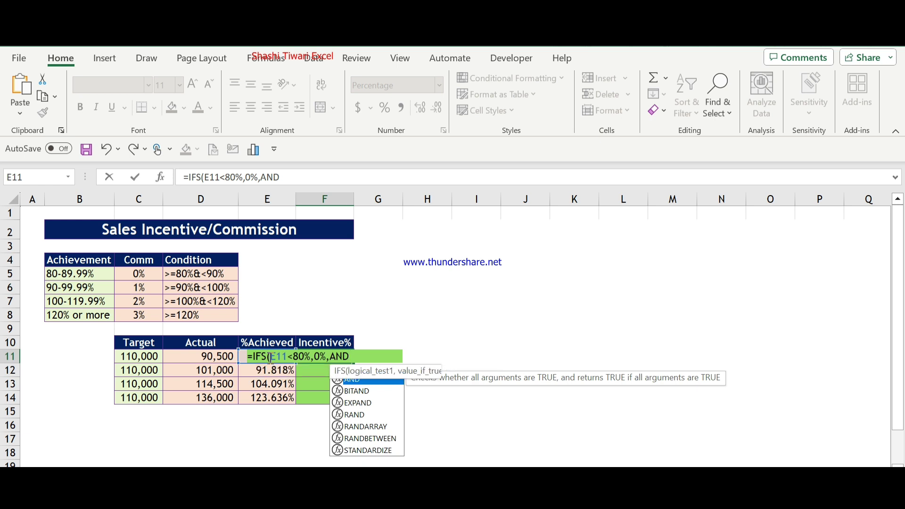
# Complete the second IFS test in F11 as AND(E11>=80%,E11<90%).
pyautogui.write('(')
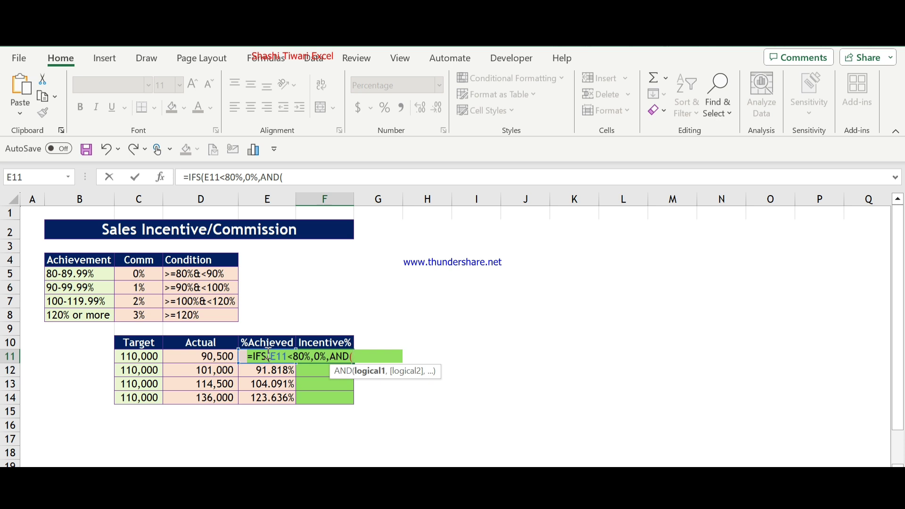
pyautogui.write('E11')
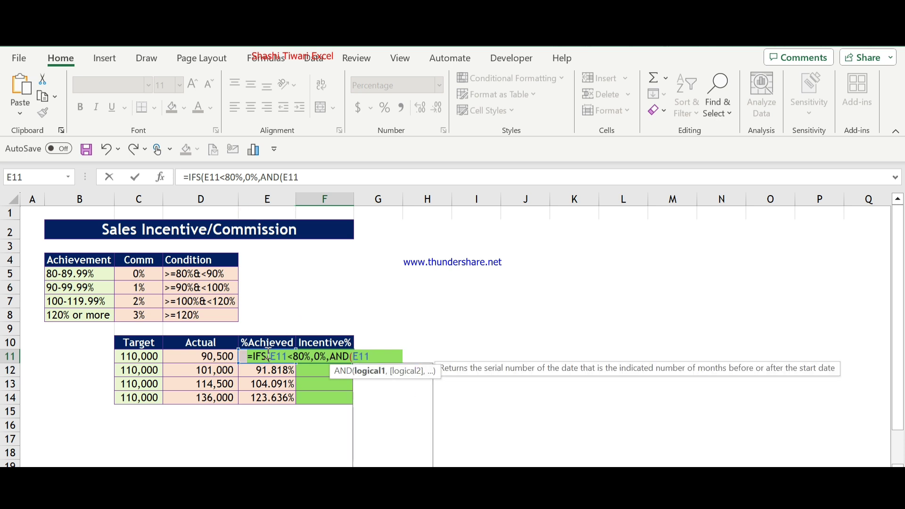
pyautogui.write('>')
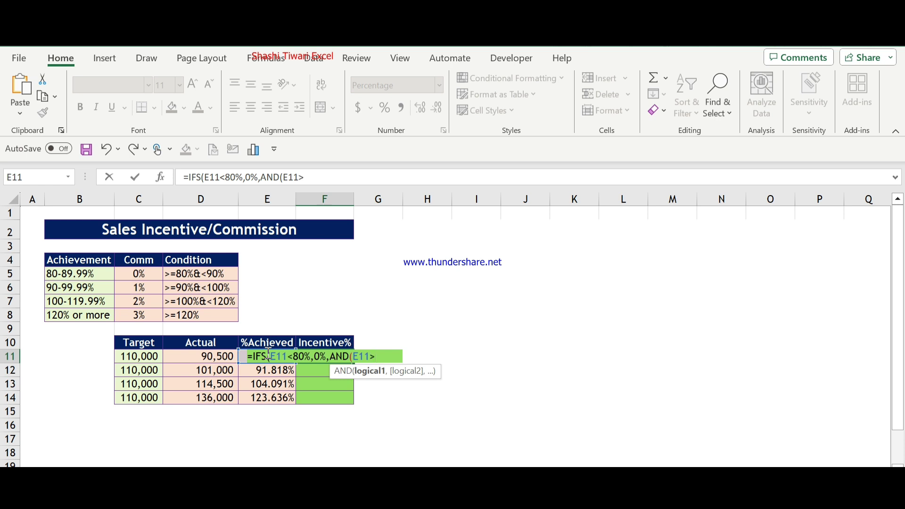
pyautogui.write('=80%,')
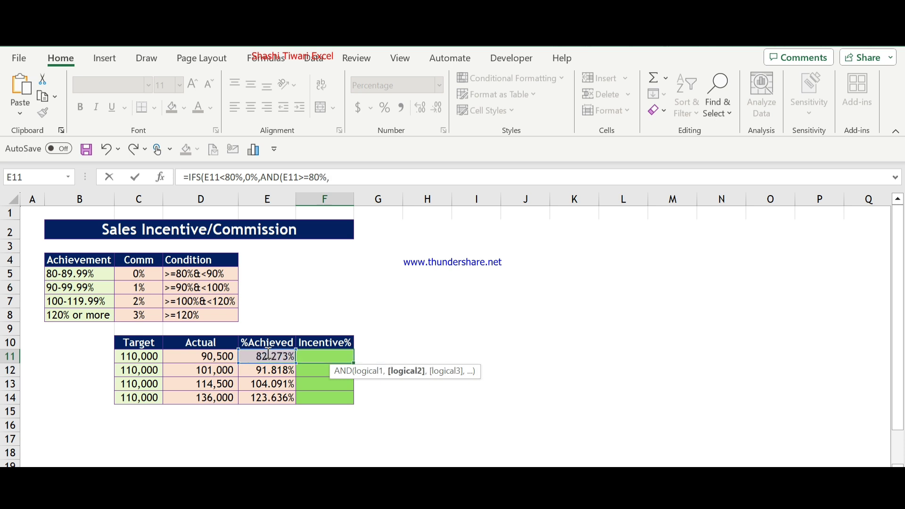
pyautogui.write('E11')
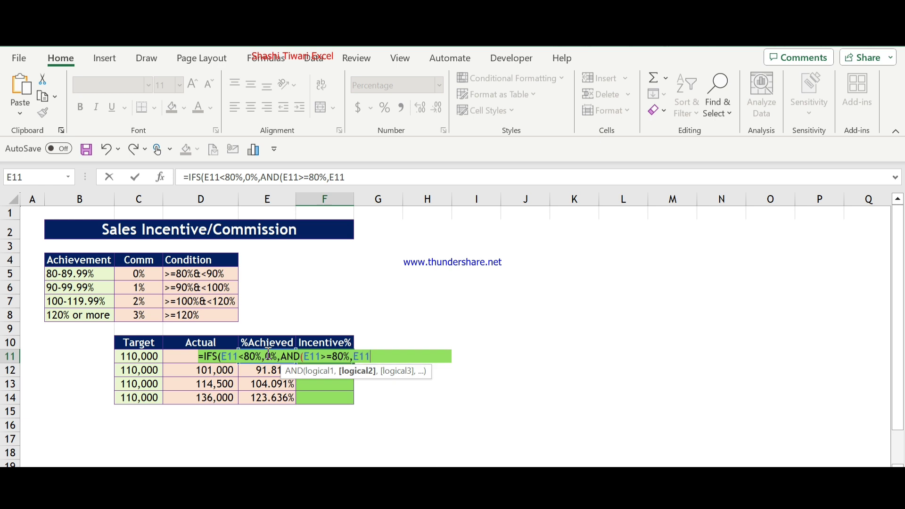
pyautogui.write('<90%),')
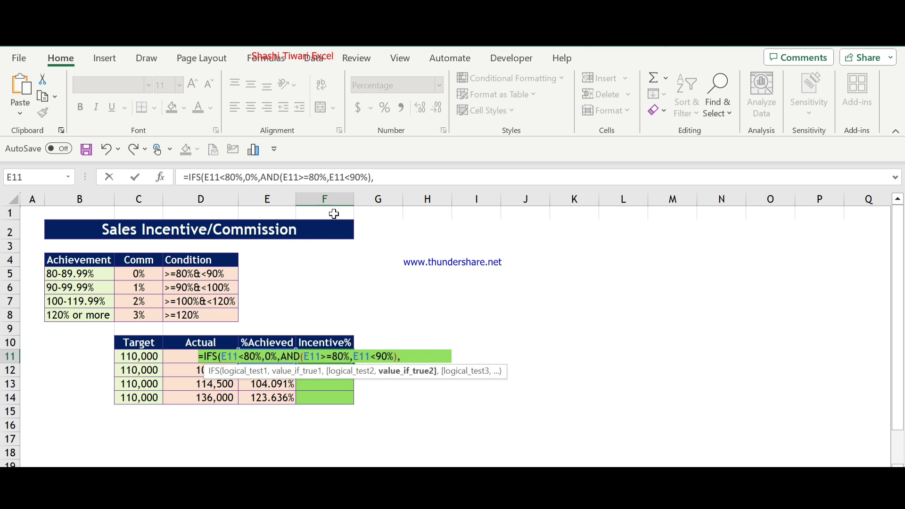
# Make the second IFS test return the 80-89.99% commission rate through the absolute reference $C$5.
pyautogui.click(149, 276)
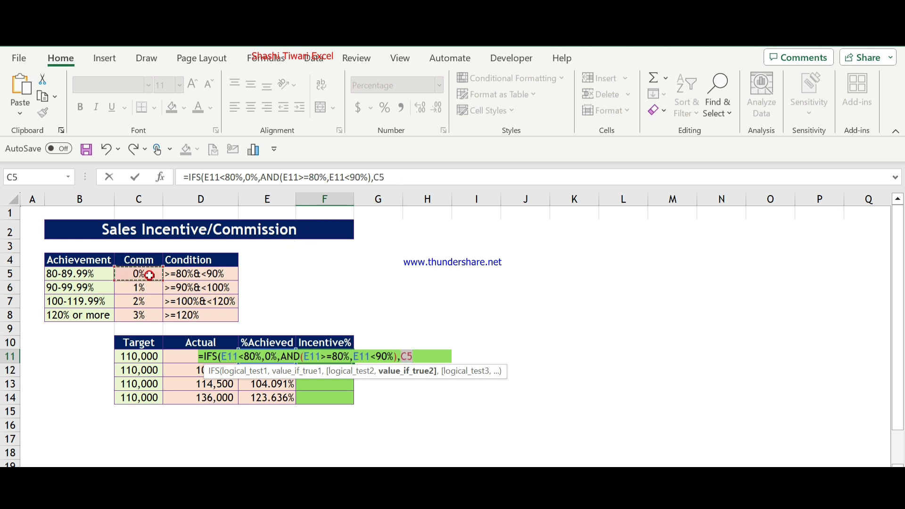
pyautogui.click(379, 177)
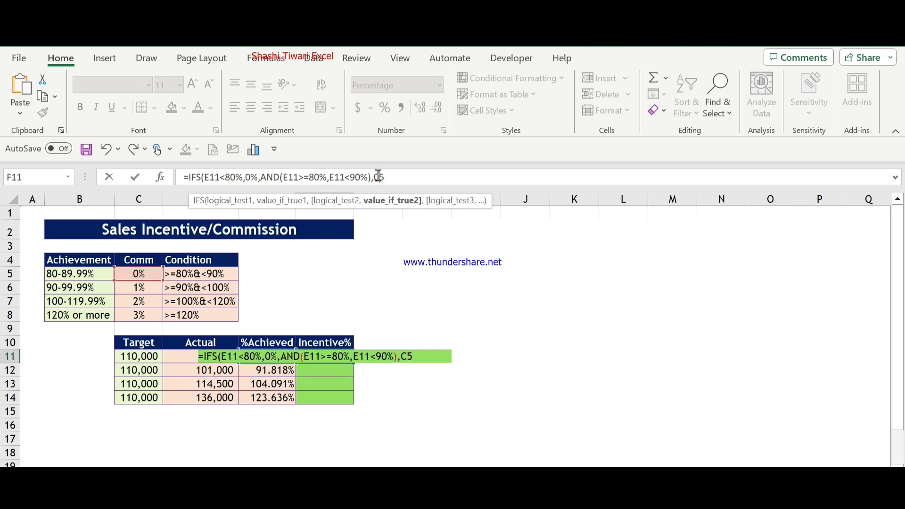
pyautogui.write('$')
pyautogui.click(379, 177)
pyautogui.write('$5,')
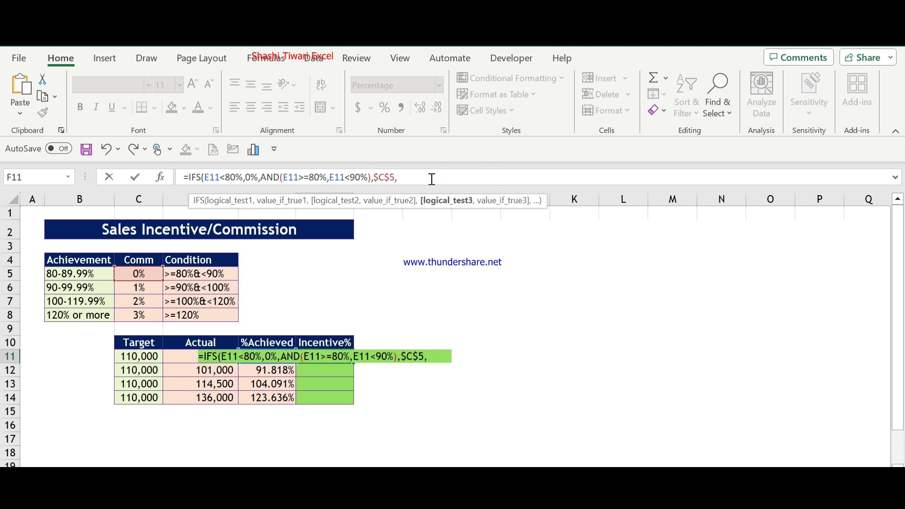
# Add the third IFS test AND(E11>=90%,E11<100%) to the formula in F11.
pyautogui.write('AND')
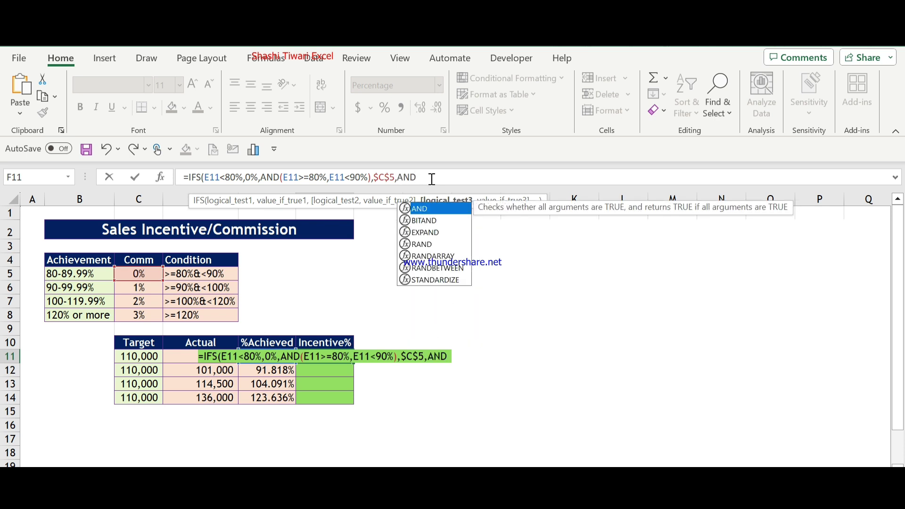
pyautogui.write('(')
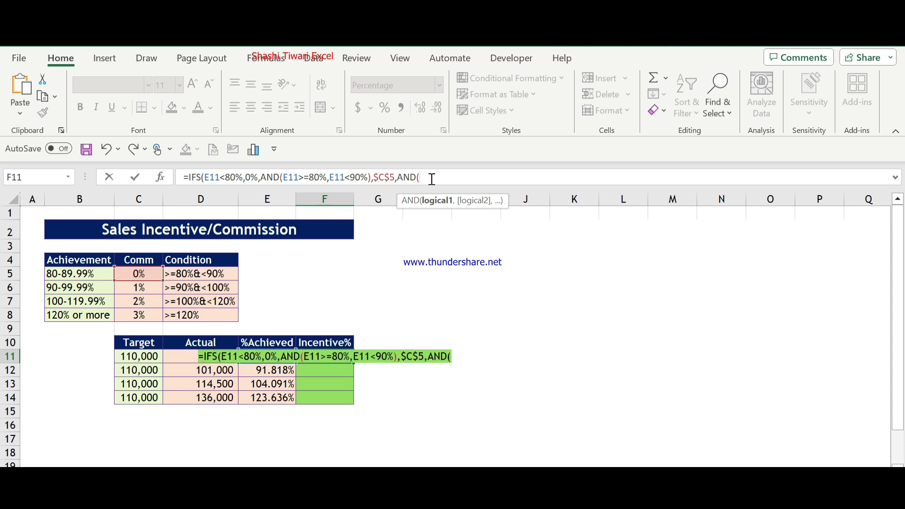
pyautogui.write('E11')
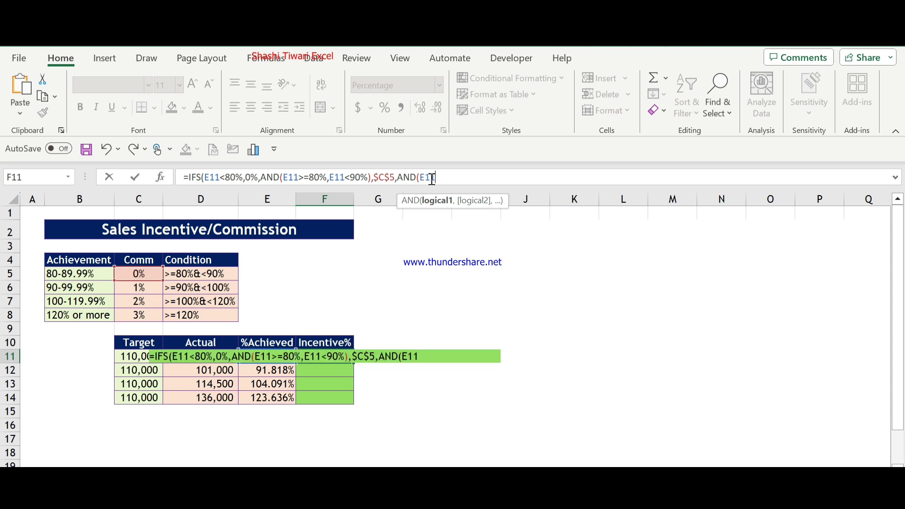
pyautogui.write('>=90%,')
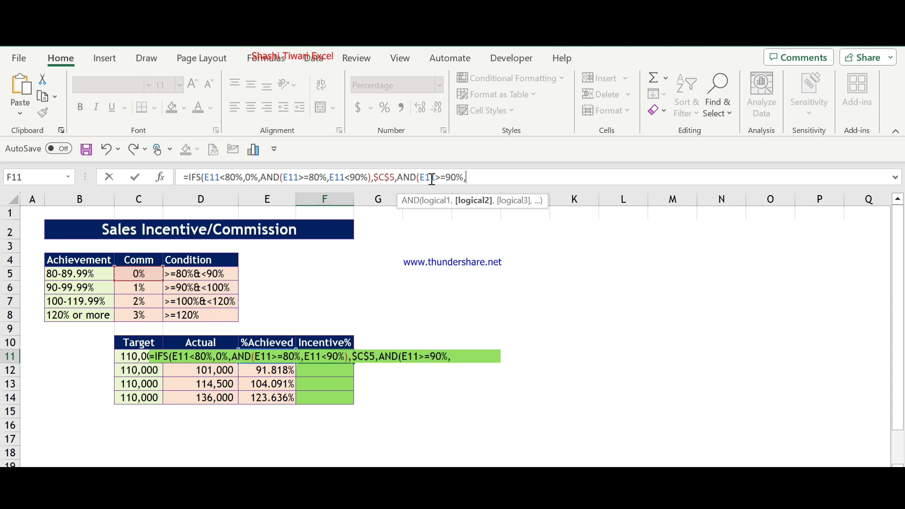
pyautogui.write('E11')
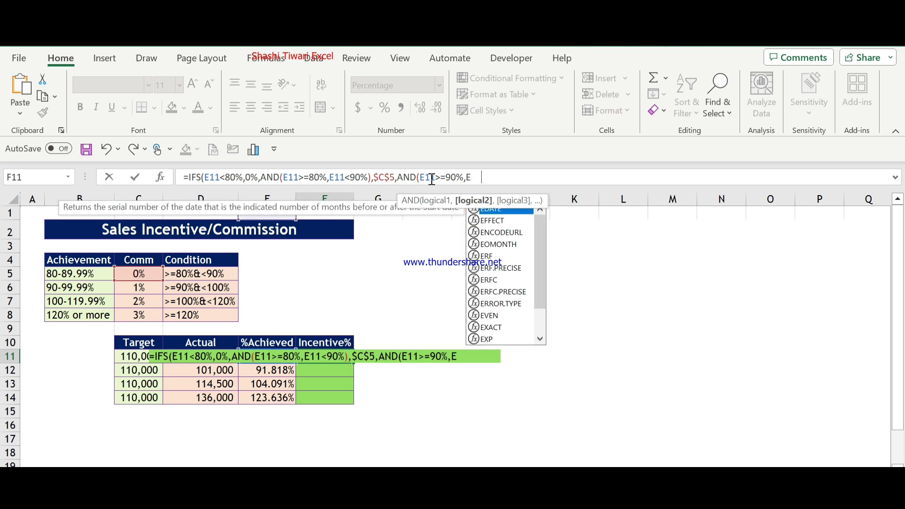
pyautogui.write('<')
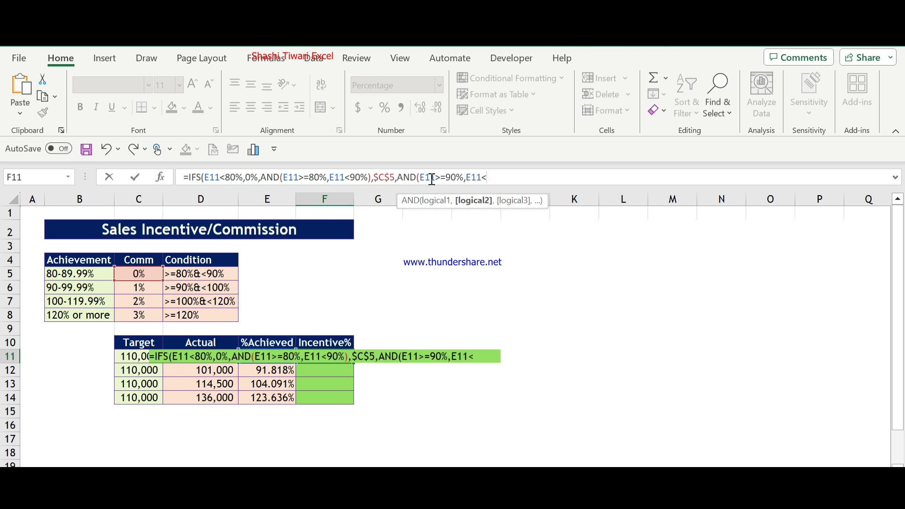
pyautogui.write('100%)')
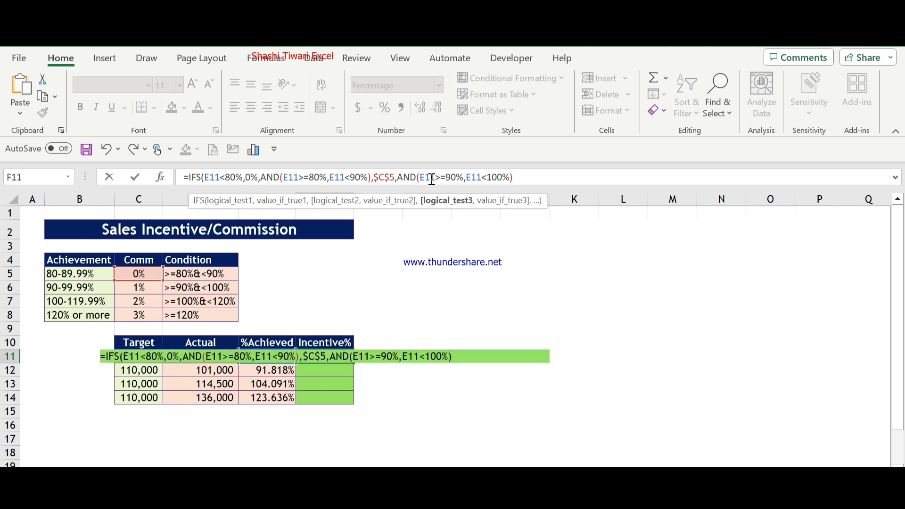
pyautogui.write(',')
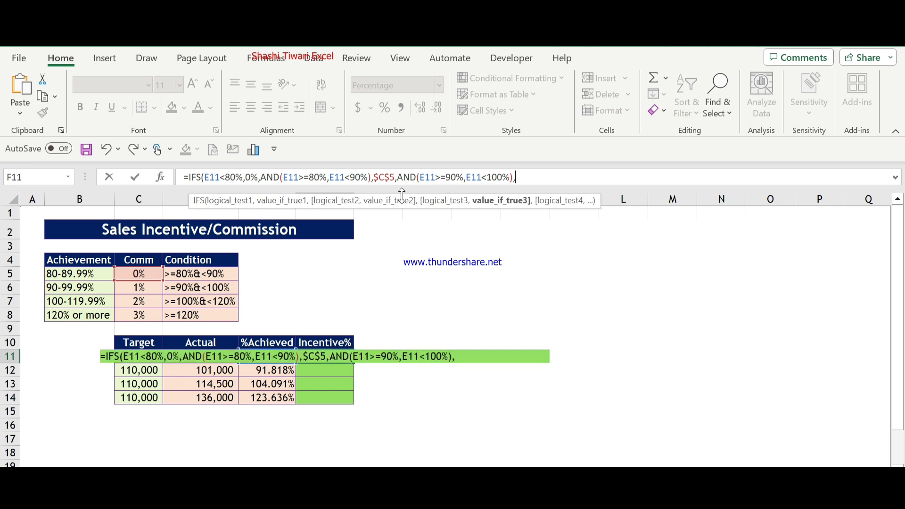
# Make the third IFS test return the 90-99.99% commission rate through the absolute reference $C$6.
pyautogui.click(138, 290)
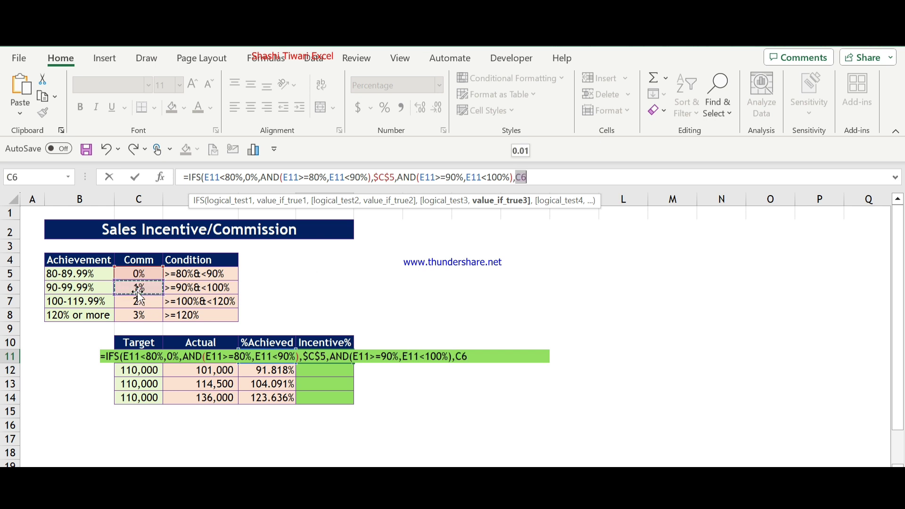
pyautogui.click(516, 177)
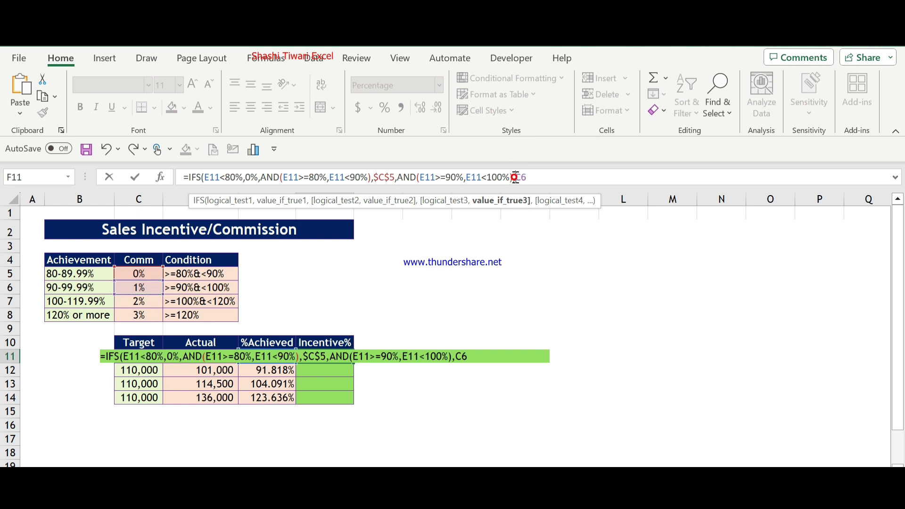
pyautogui.write('$')
pyautogui.click(527, 177)
pyautogui.write('$5,')
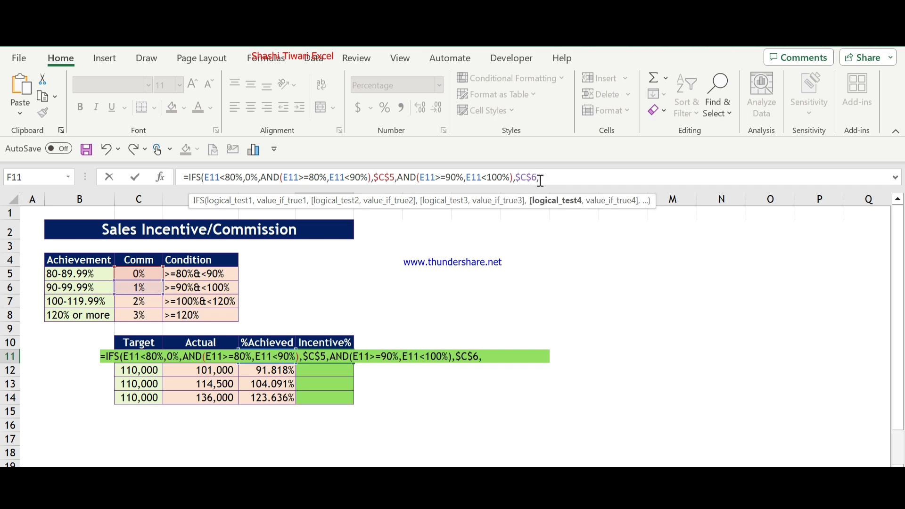
# Add the fourth IFS test AND(E11>=100%,E11<120%) to the formula in F11.
pyautogui.write('AND')
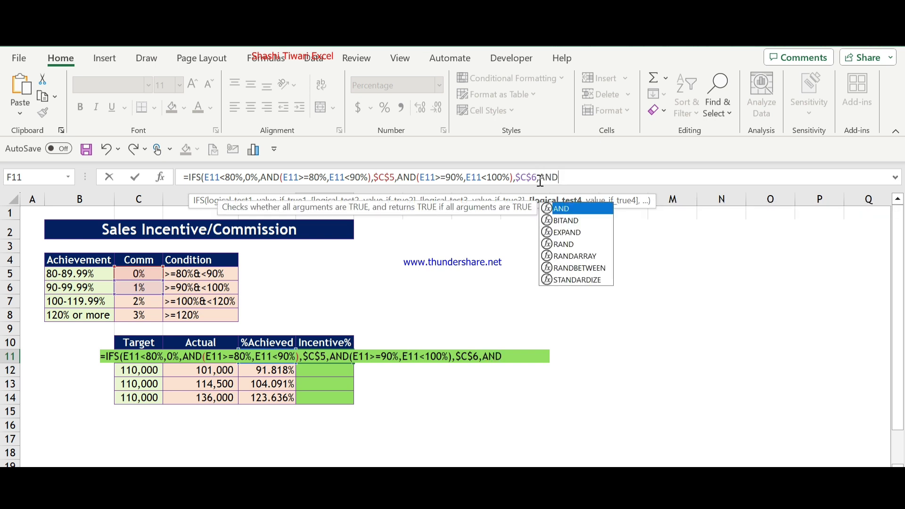
pyautogui.write('(E11')
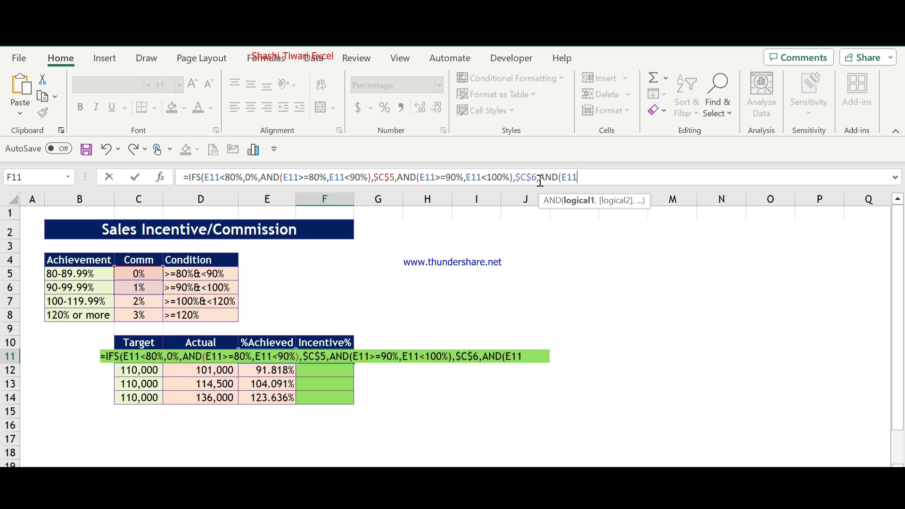
pyautogui.write('>=100%')
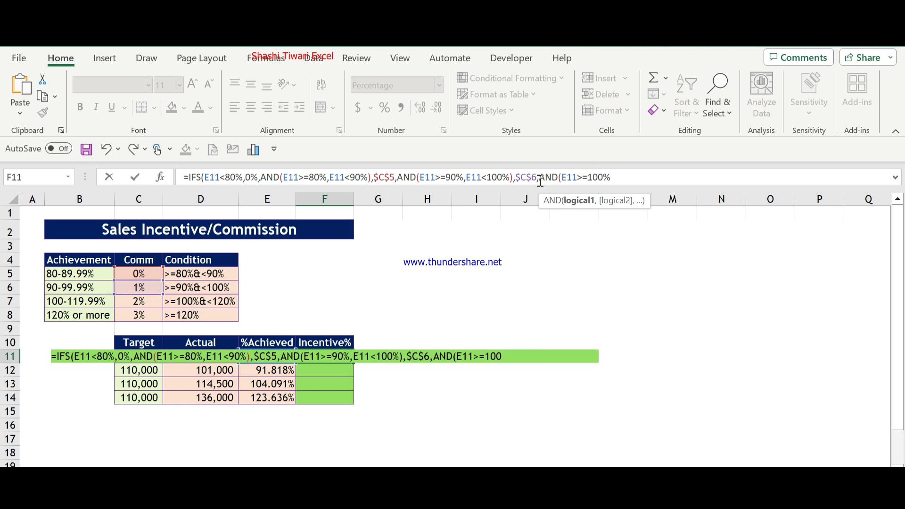
pyautogui.write(',')
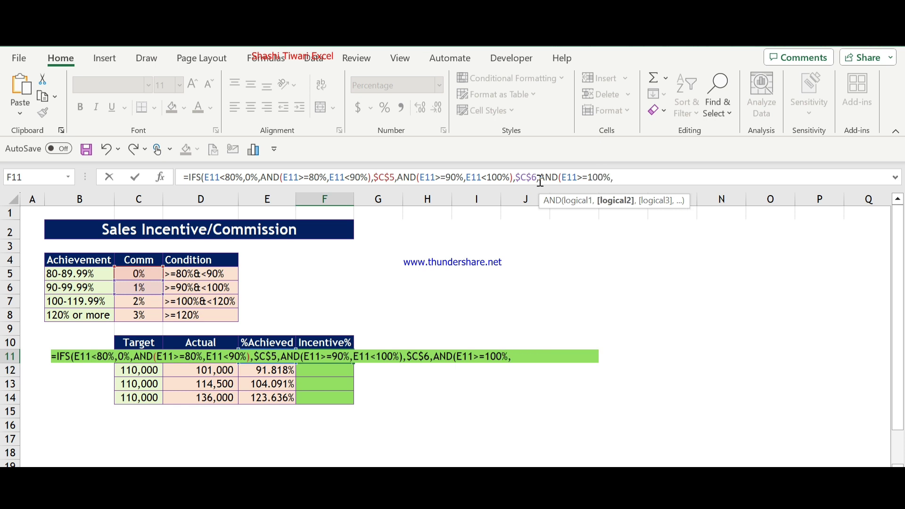
pyautogui.write('E11<120%')
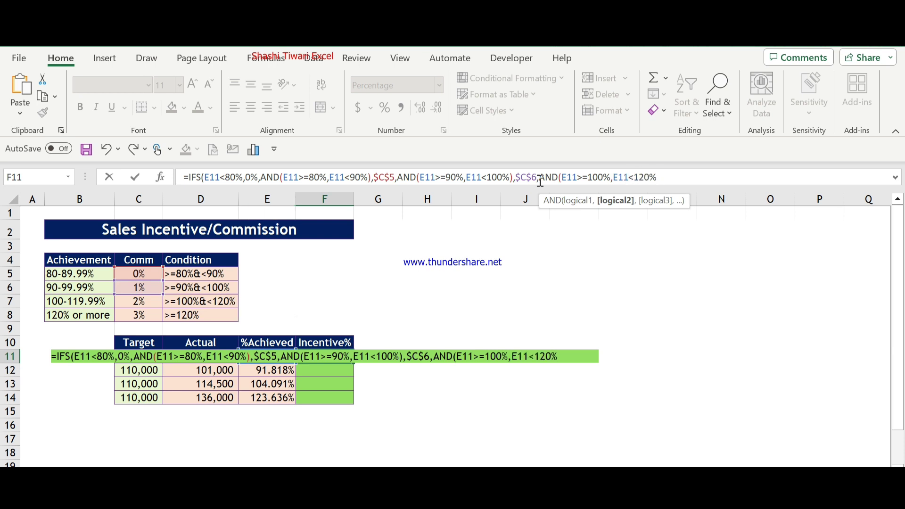
pyautogui.write('),')
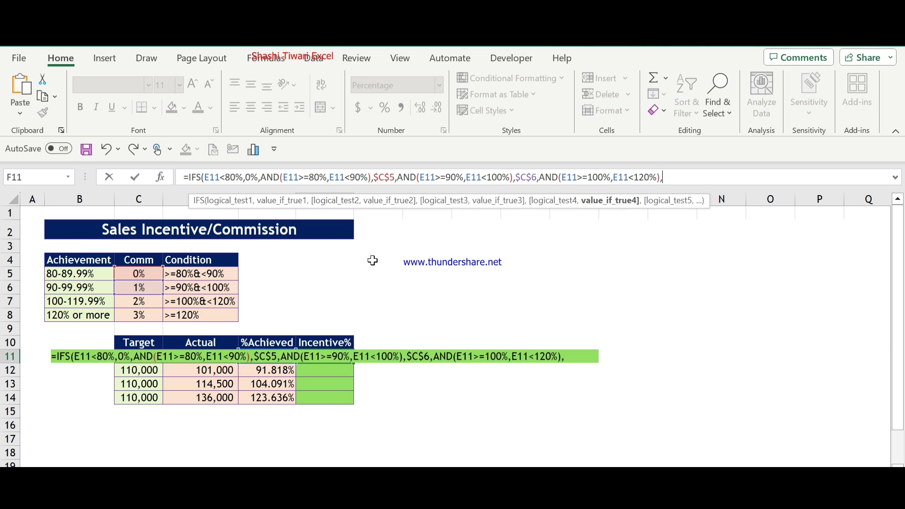
# Make the fourth IFS test return the 100-119.99% commission rate through the absolute reference $C$7.
pyautogui.click(139, 302)
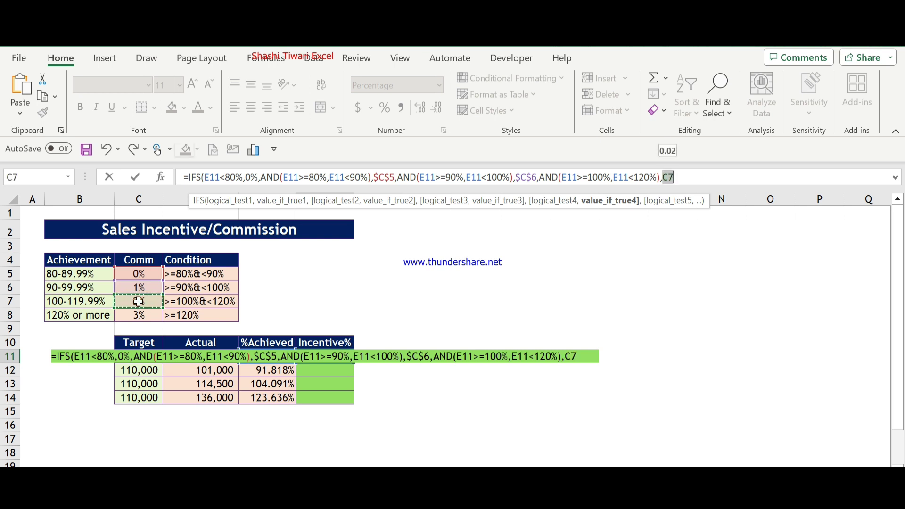
pyautogui.click(669, 177)
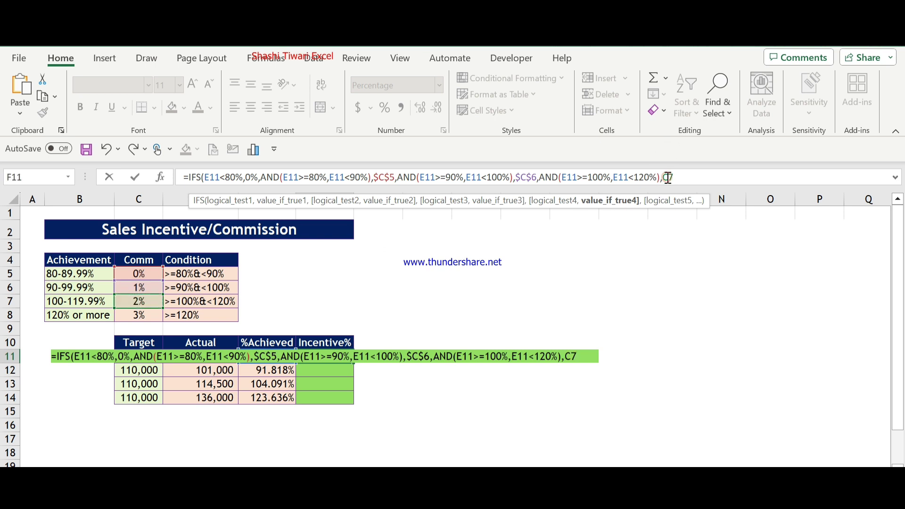
pyautogui.write('@')
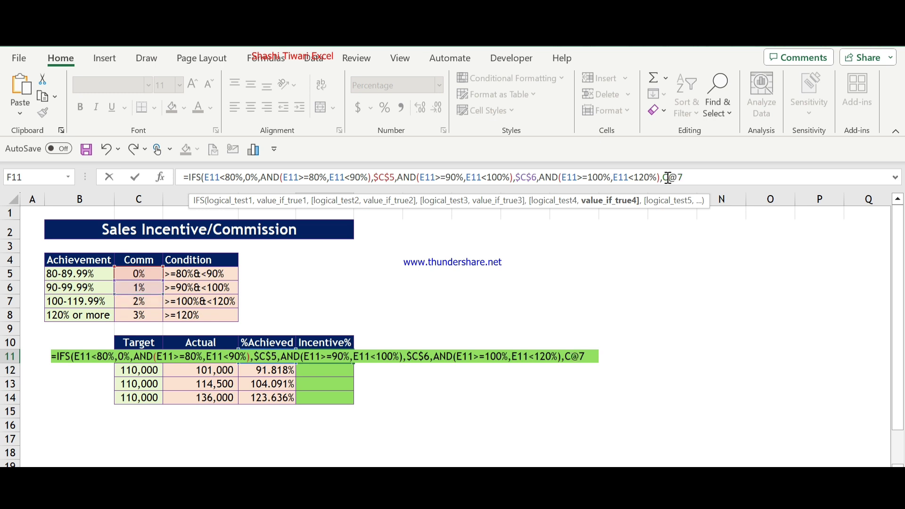
pyautogui.press('BackSpace')
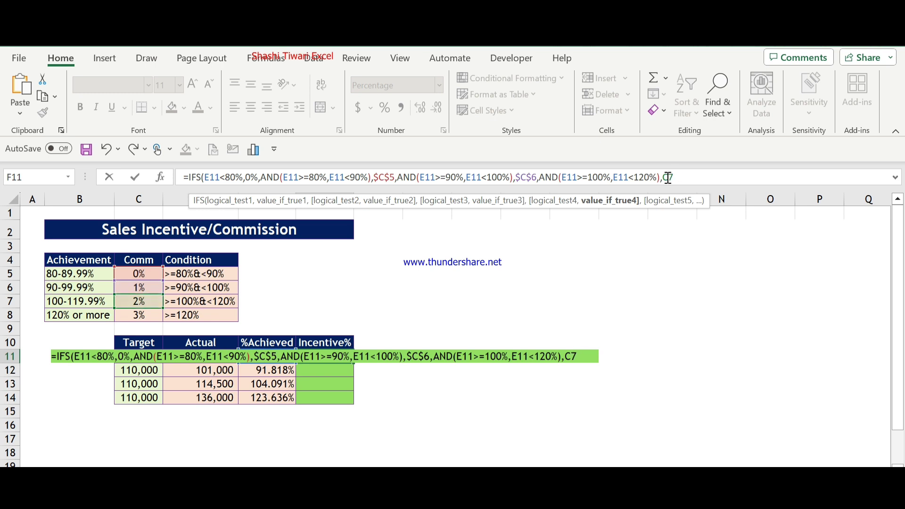
pyautogui.write('$C$')
pyautogui.click(700, 170)
pyautogui.write(',')
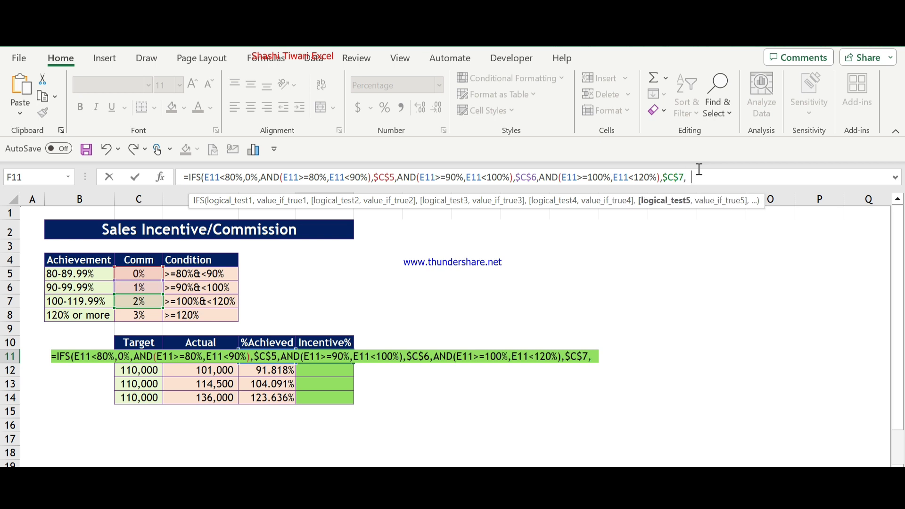
# Add the fifth IFS test E11>=120% to the formula in F11.
pyautogui.write('E11>=120%')
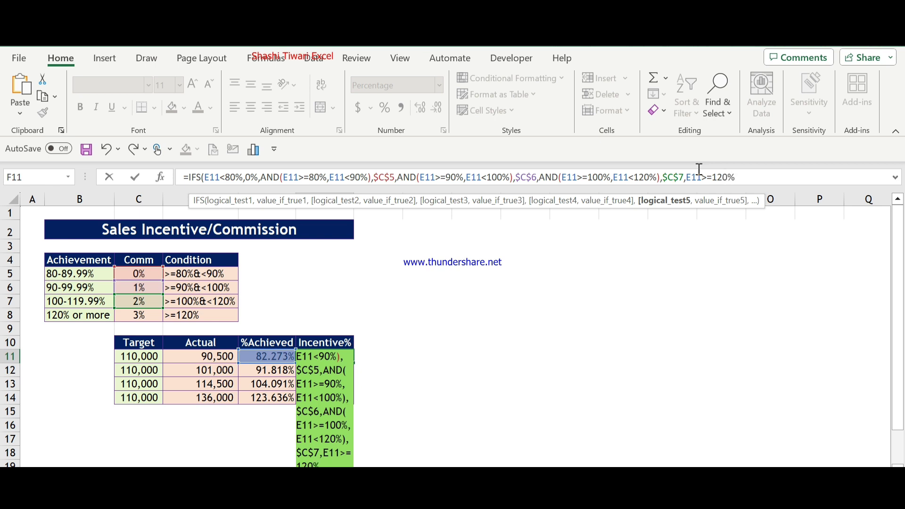
pyautogui.press('BackSpace')
pyautogui.write(',')
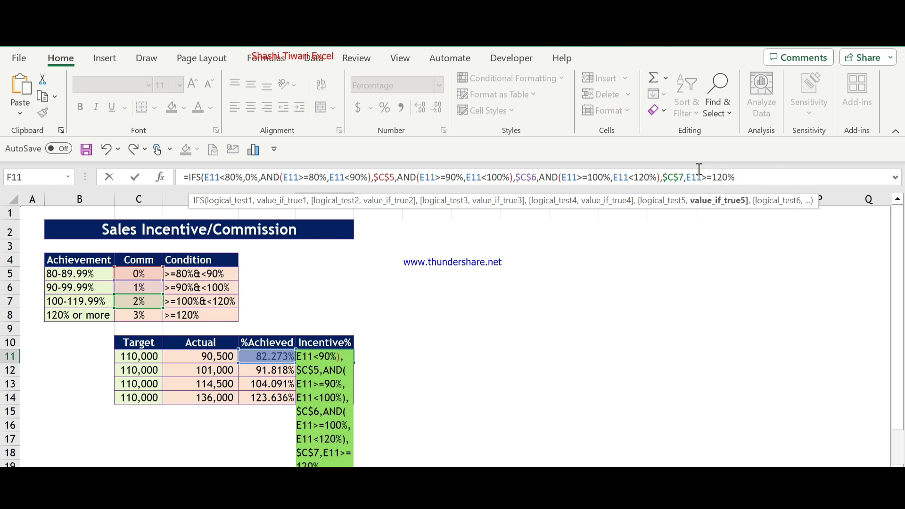
# Make the fifth IFS test return the 120% or more commission rate through the absolute reference $C$8, and enter the completed formula.
pyautogui.click(144, 314)
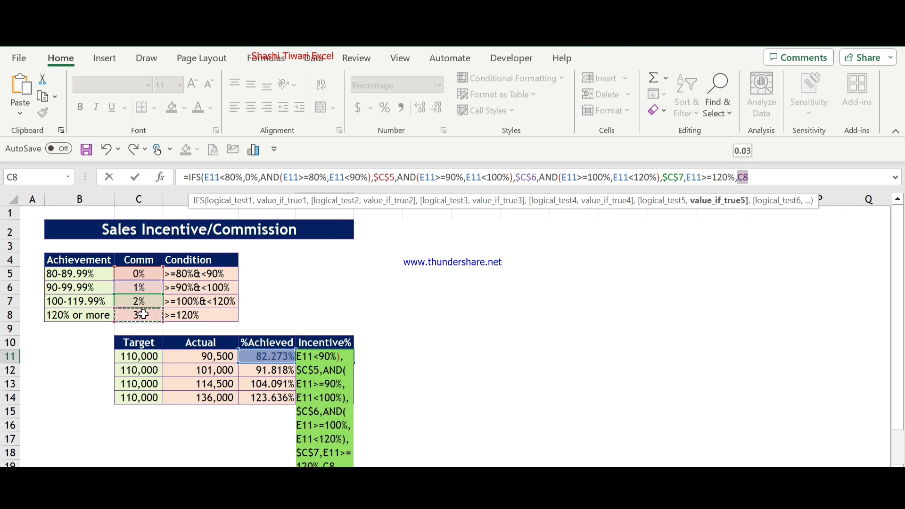
pyautogui.click(748, 178)
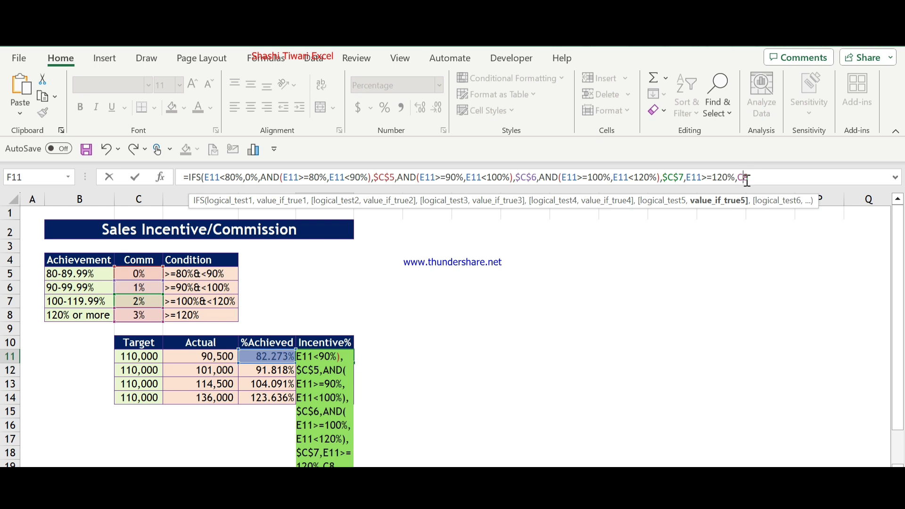
pyautogui.write('$')
pyautogui.press('Left')
pyautogui.press('Left')
pyautogui.write('$')
pyautogui.click(792, 176)
pyautogui.press('Return')
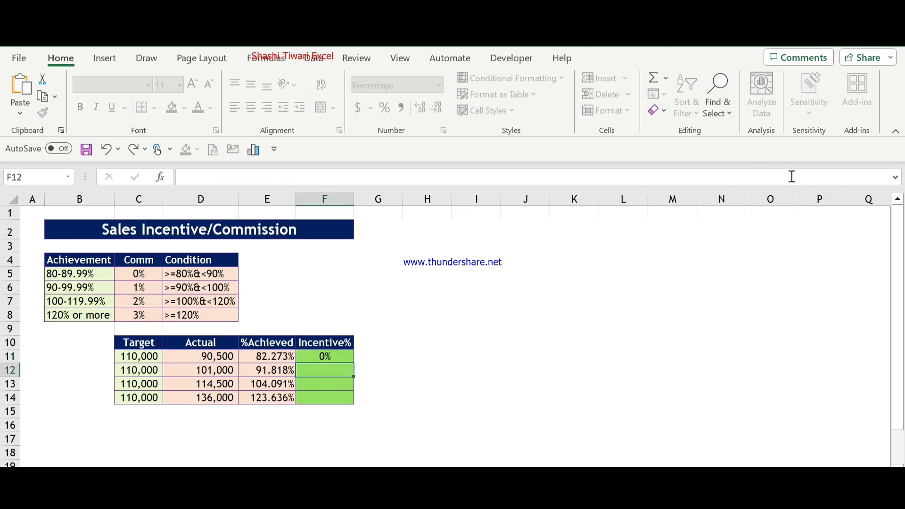
# Copy the incentive formula from F11 into F12:F14, and reselect F11.
pyautogui.press('Up')
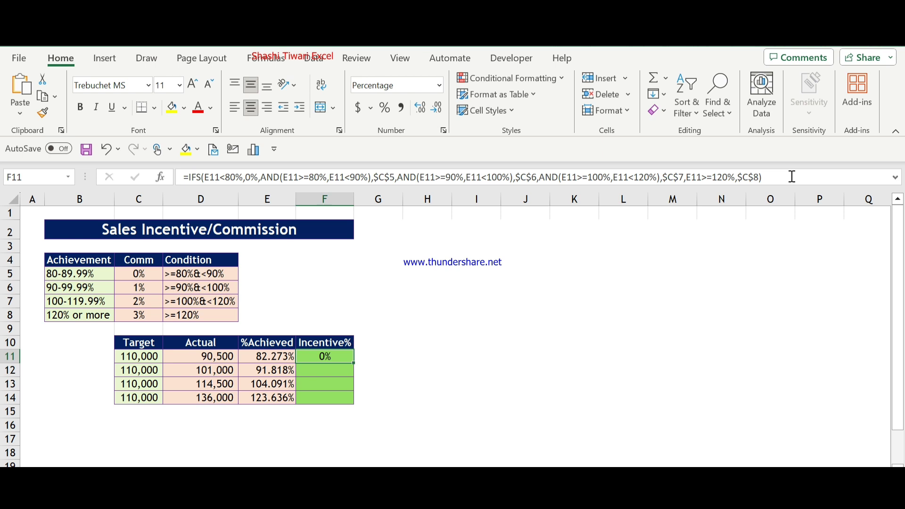
pyautogui.hotkey('ctrl', 'c')
pyautogui.press('Down')
pyautogui.hotkey('shift', 'Down')
pyautogui.hotkey('shift', 'Down')
pyautogui.hotkey('ctrl', 'v')
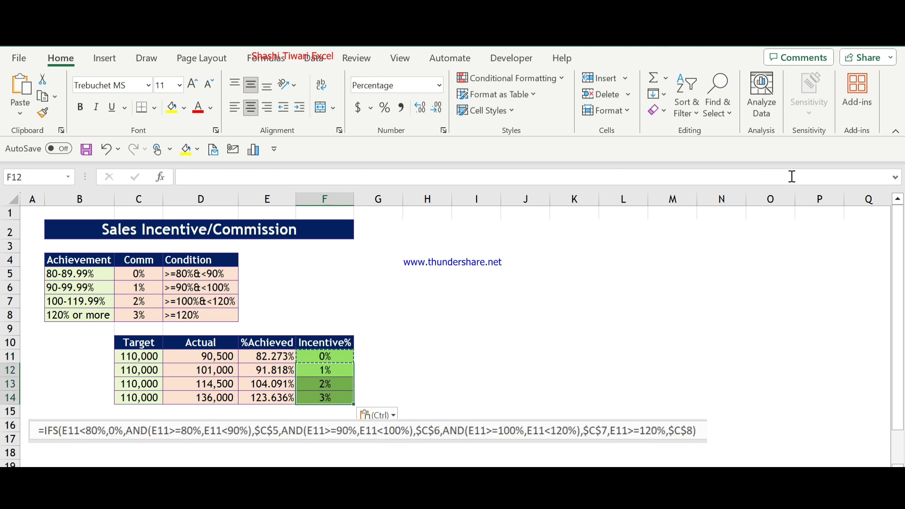
pyautogui.press('Up')
pyautogui.press('Up')
pyautogui.press('Up')
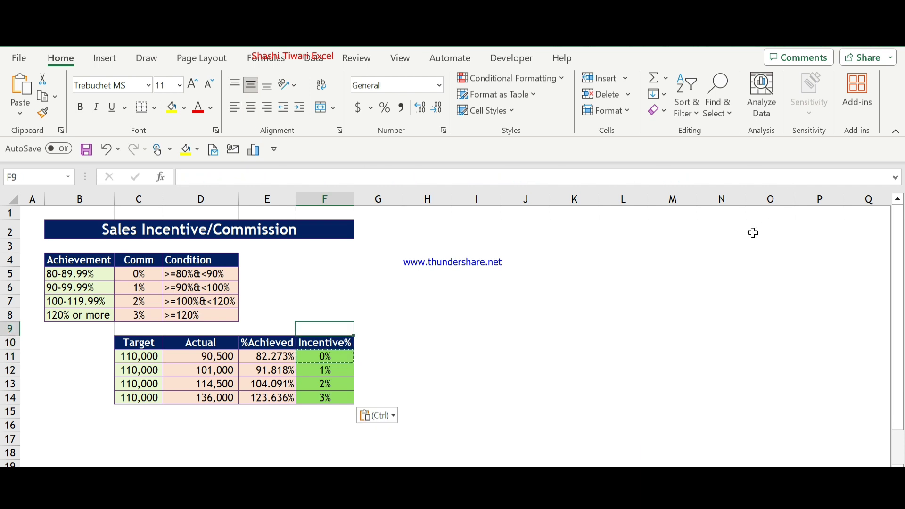
pyautogui.click(428, 328)
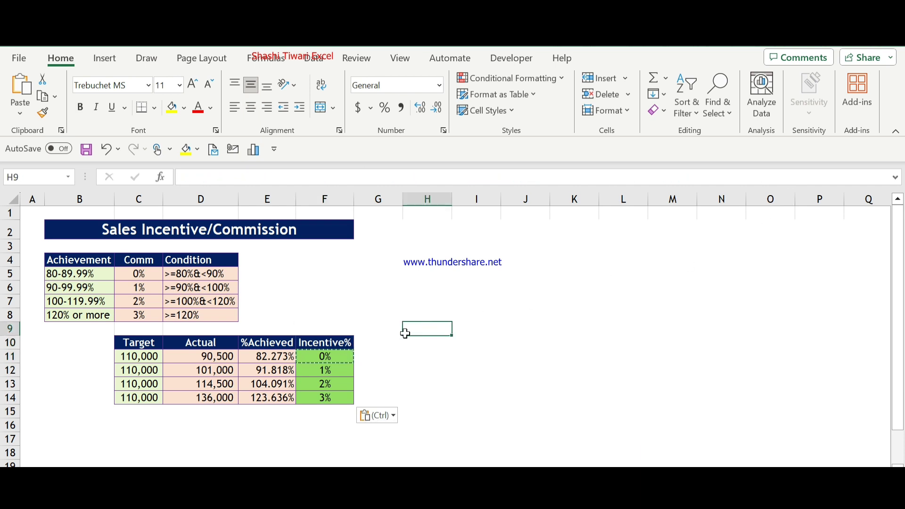
pyautogui.press('Escape')
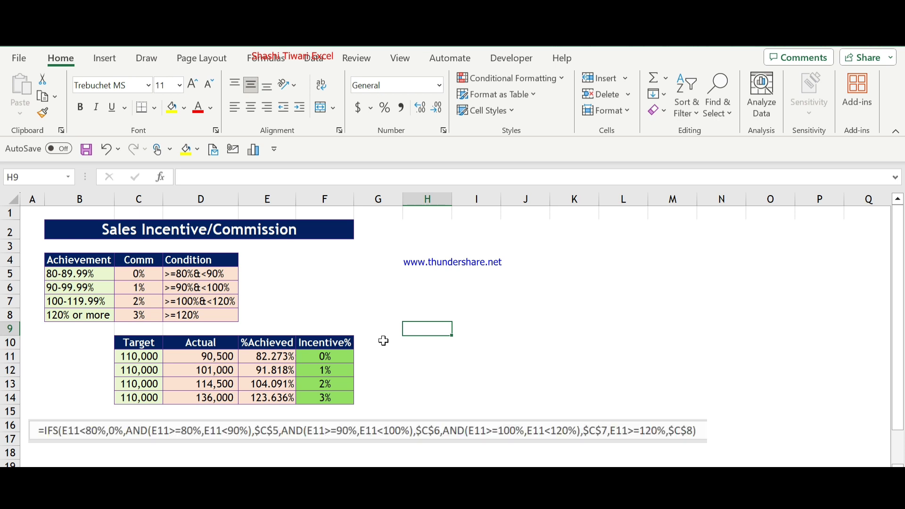
pyautogui.click(328, 356)
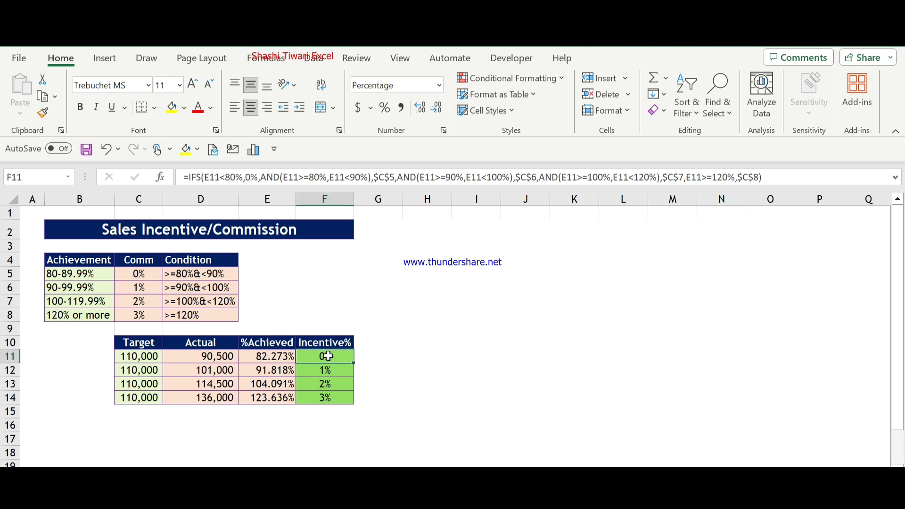